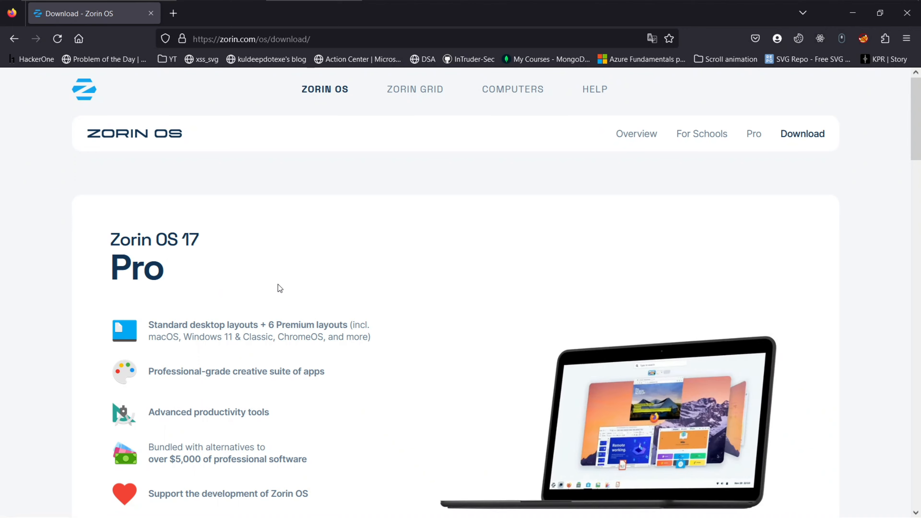
# - Review the Zorin OS 17 Pro, Zorin OS 17 Core and Zorin OS 16.3 Lite editions on the download page
pyautogui.scroll(-2, 304, 297)
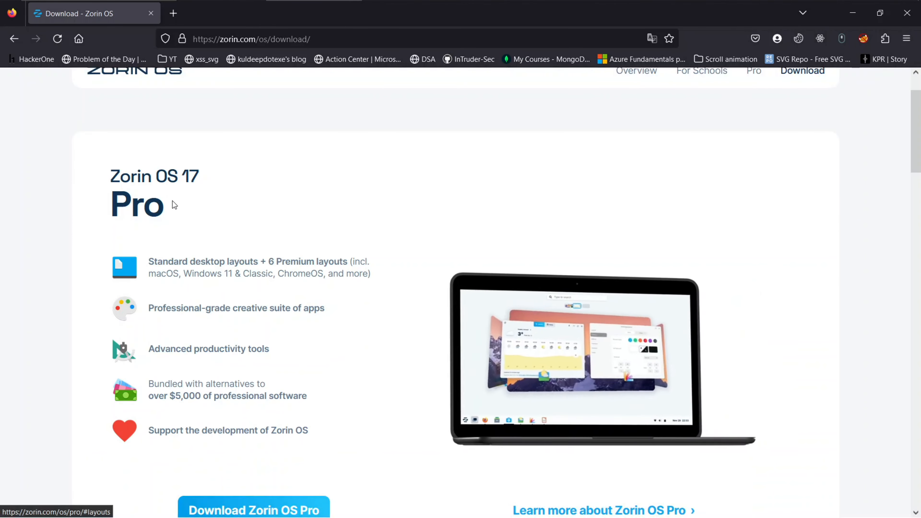
pyautogui.moveTo(110, 174); pyautogui.dragTo(173, 202)
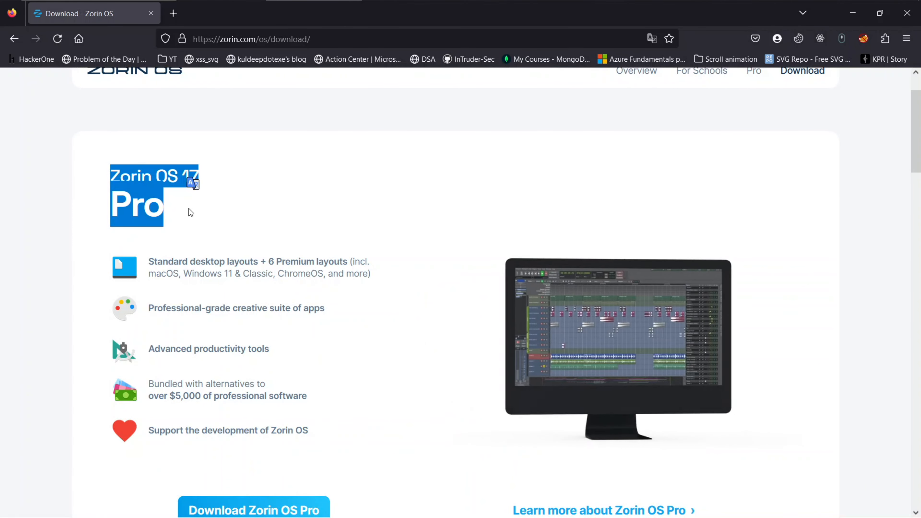
pyautogui.click(191, 218)
pyautogui.scroll(-5, 254, 254)
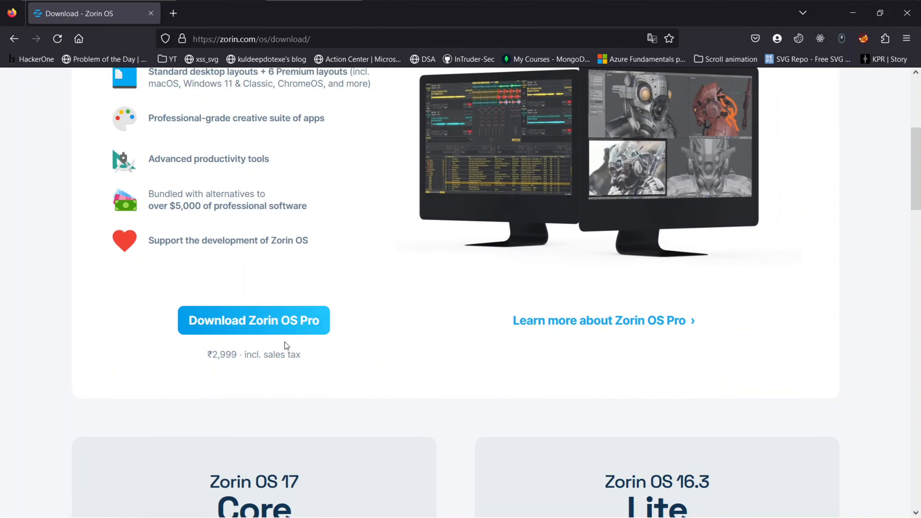
pyautogui.scroll(-2, 254, 337)
pyautogui.moveTo(205, 292); pyautogui.dragTo(249, 324)
pyautogui.click(250, 329)
pyautogui.scroll(-8, 259, 337)
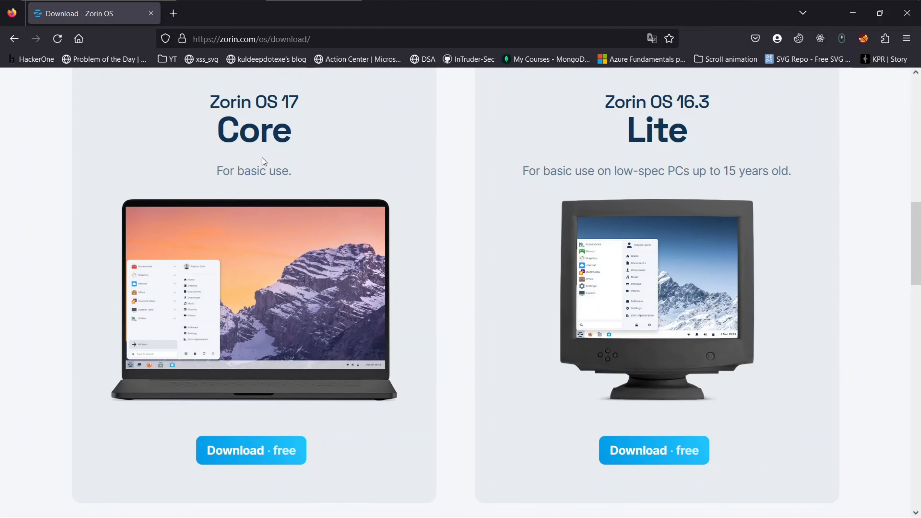
pyautogui.moveTo(221, 170); pyautogui.dragTo(301, 178)
pyautogui.click(346, 185)
pyautogui.moveTo(604, 102); pyautogui.dragTo(702, 133)
pyautogui.click(694, 141)
# - Start the free Zorin OS 17 Core download, skipping the newsletter subscription
pyautogui.scroll(-2, 345, 401)
pyautogui.click(250, 390)
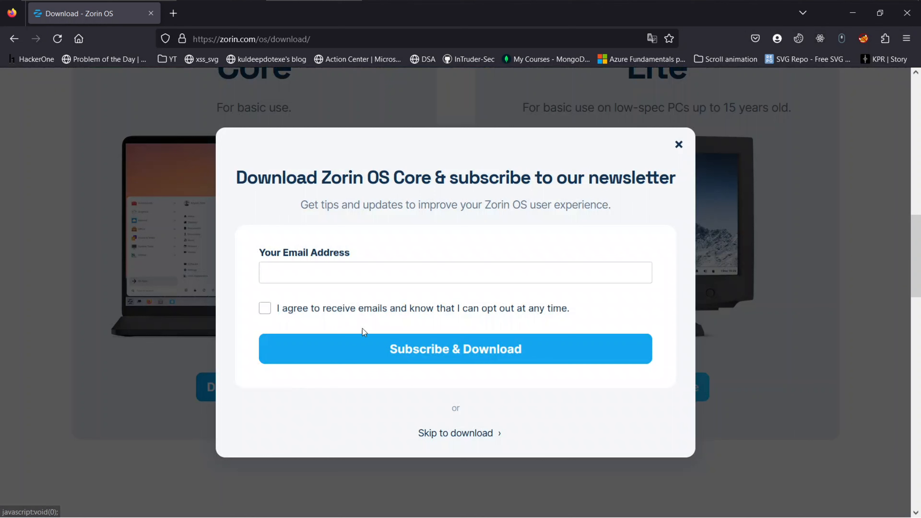
pyautogui.click(445, 435)
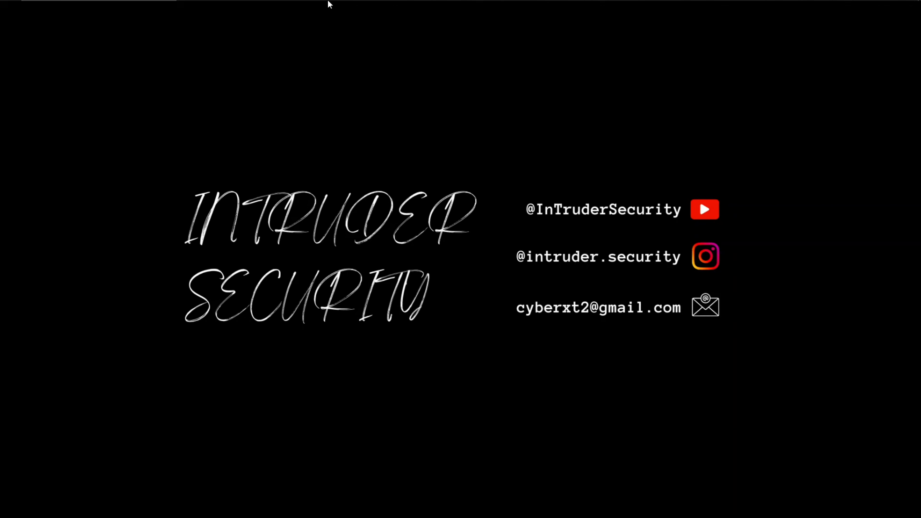
# - Switch to File Explorer and locate the Zorin-OS-17-Core-64-bit disc image in the iso images folder
pyautogui.click(247, 9)
pyautogui.click(154, 172)
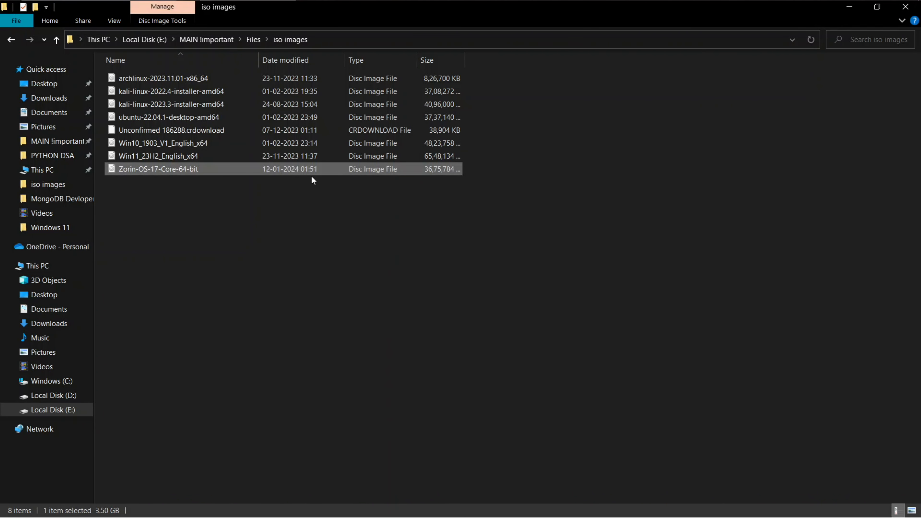
pyautogui.click(531, 3)
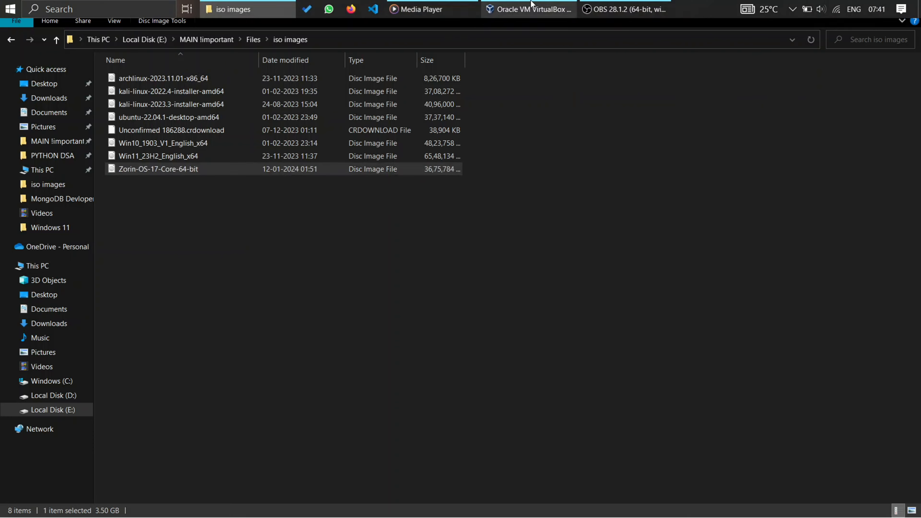
pyautogui.click(290, 4)
pyautogui.click(160, 191)
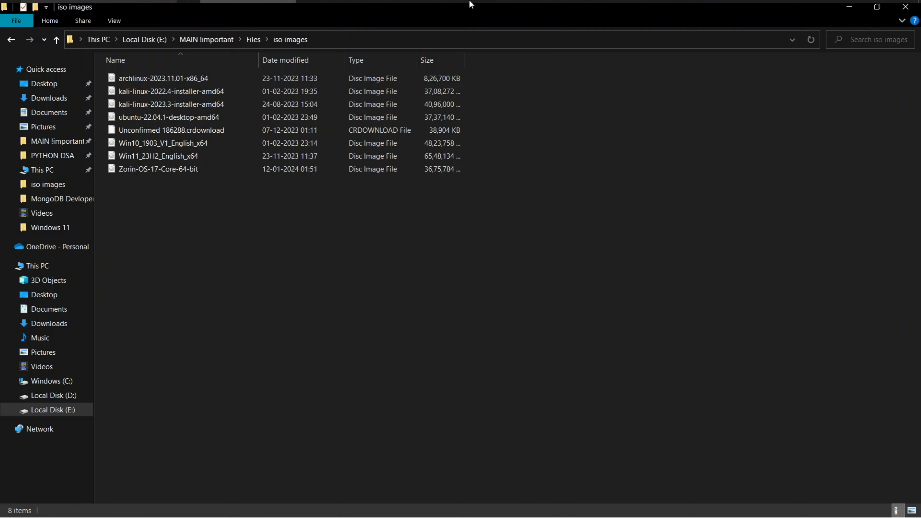
# - Switch to Oracle VM VirtualBox and begin a new virtual machine named Zorin OS, keeping the default machine folder
pyautogui.click(531, 3)
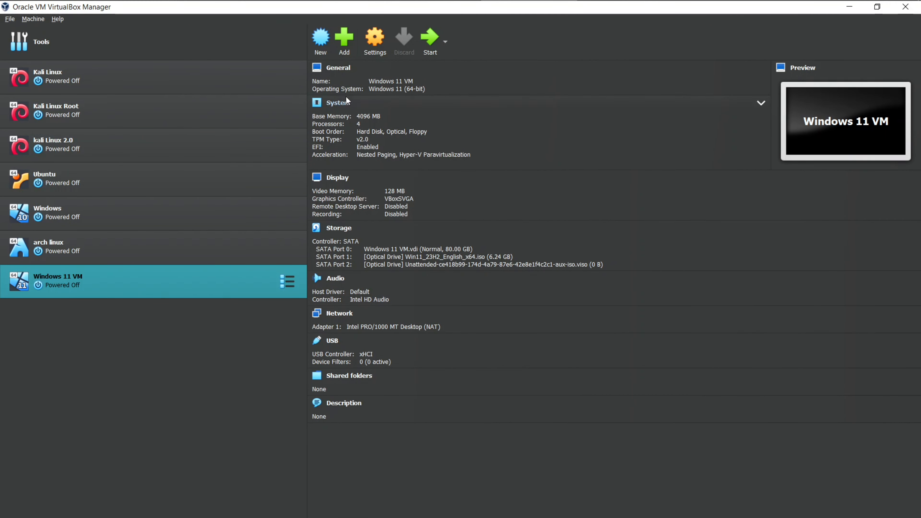
pyautogui.click(320, 46)
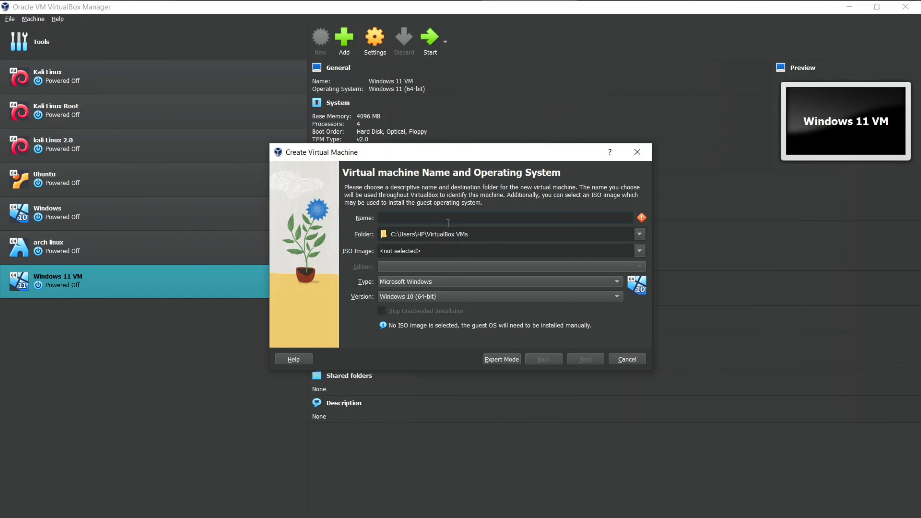
pyautogui.write('Zorin OS')
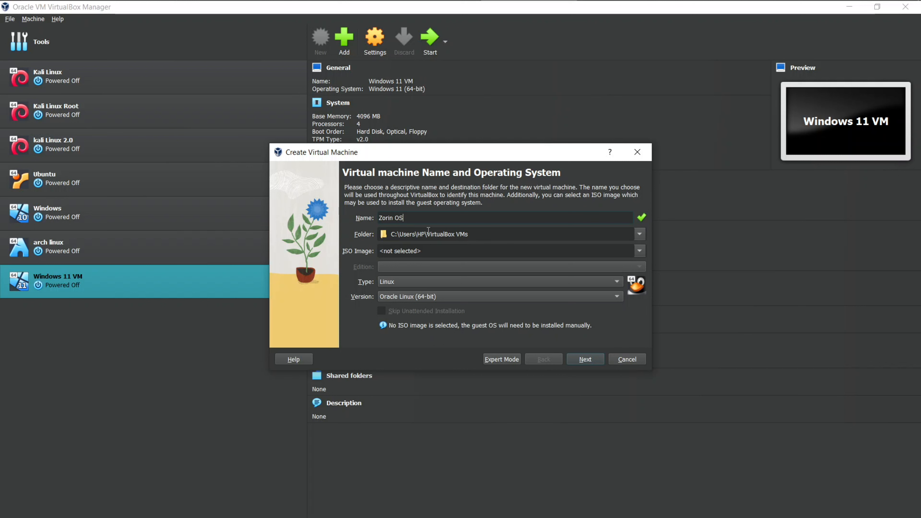
pyautogui.click(641, 234)
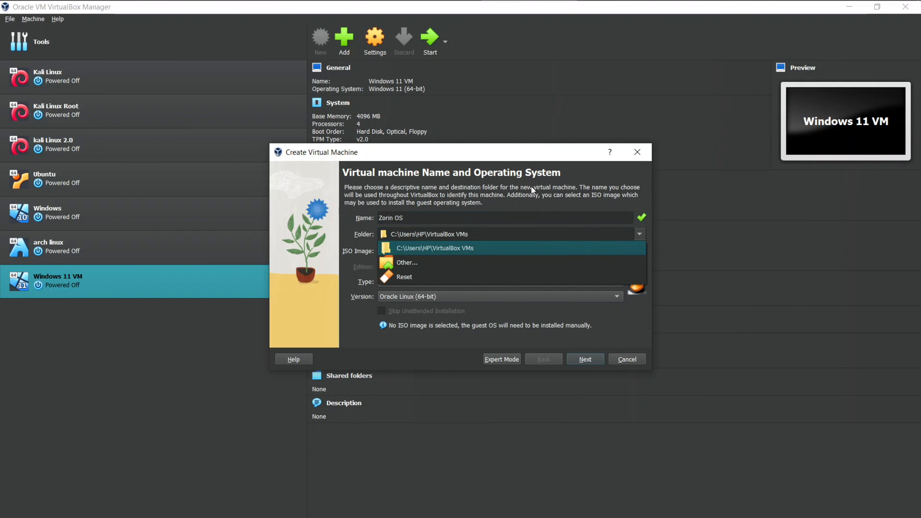
pyautogui.click(522, 188)
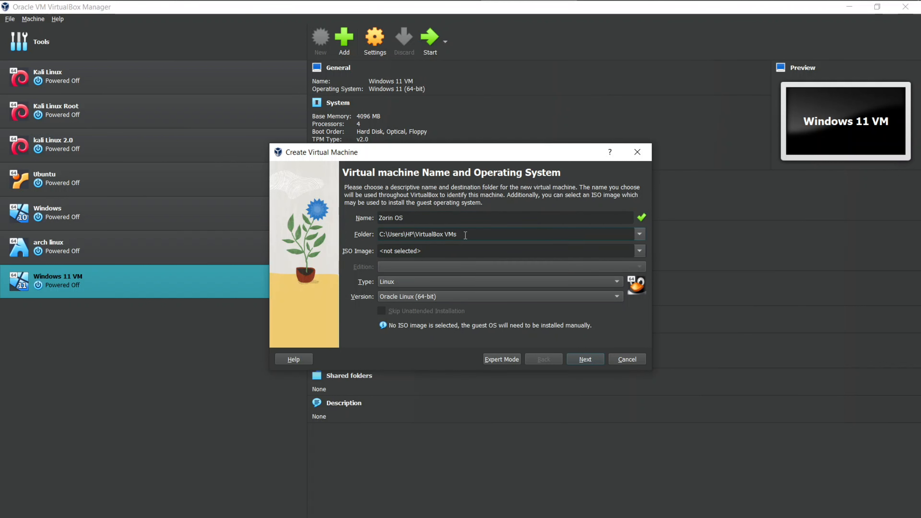
# - Set Zorin-OS-17-Core-64-bit.iso from the iso images folder as the machine's ISO image and proceed to the hardware settings
pyautogui.click(640, 251)
pyautogui.click(454, 269)
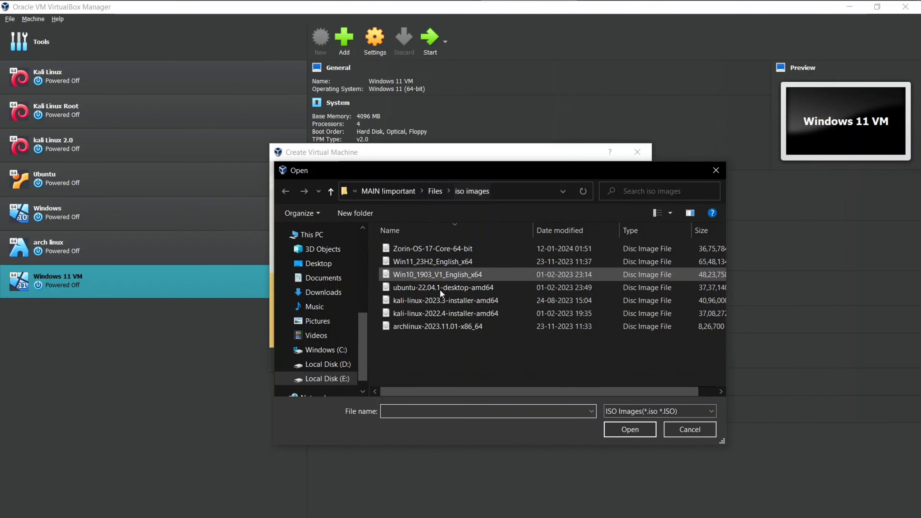
pyautogui.doubleClick(397, 251)
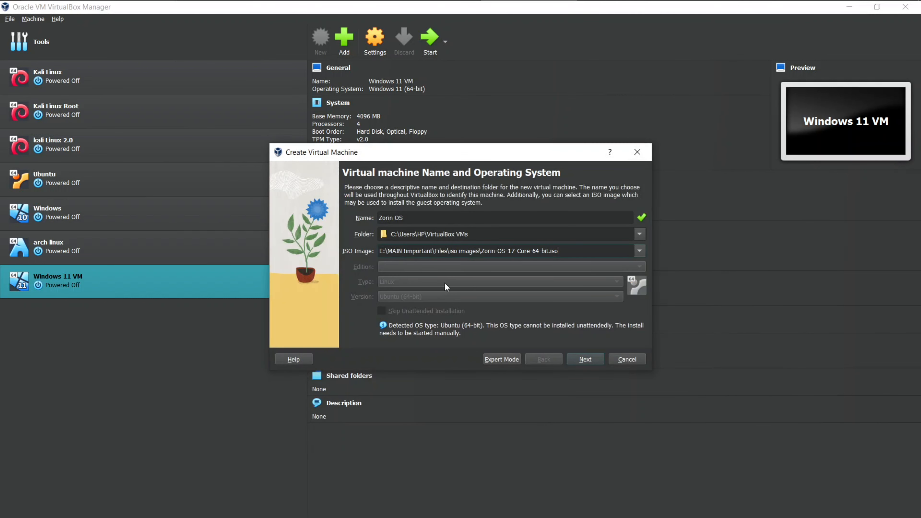
pyautogui.click(591, 357)
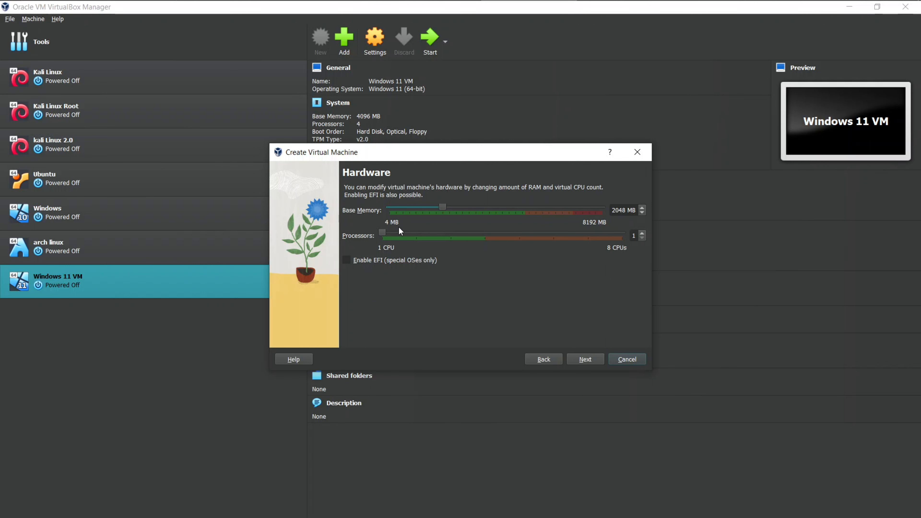
# - Assign 4 processors, accept the 25.00 GB virtual hard disk, and finish creating the machine
pyautogui.click(478, 238)
pyautogui.click(584, 359)
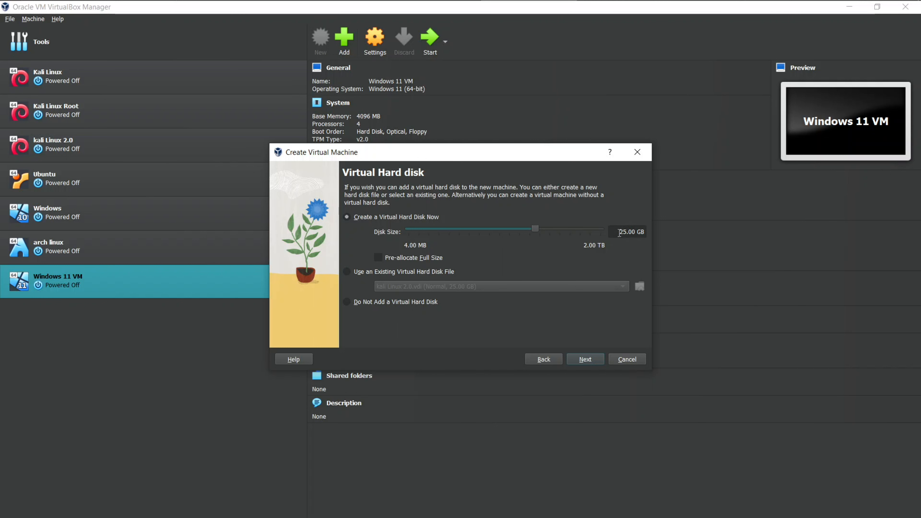
pyautogui.click(584, 358)
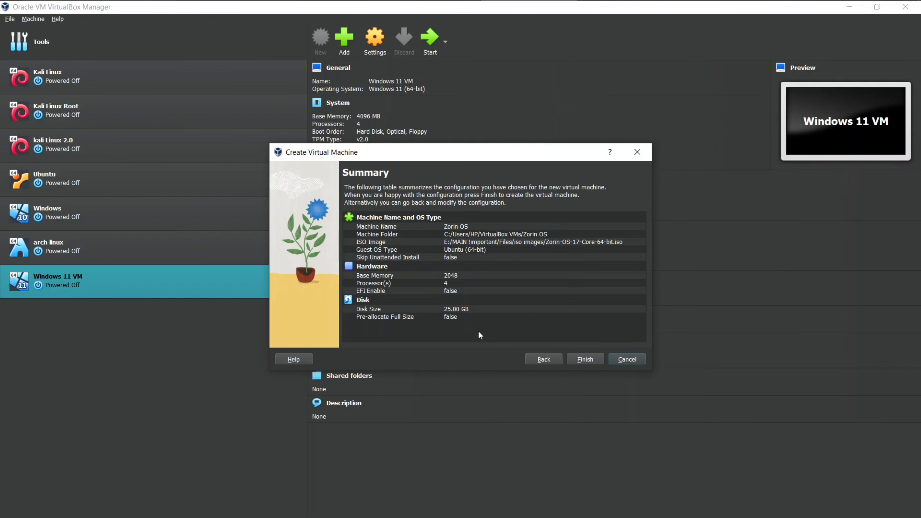
pyautogui.click(583, 360)
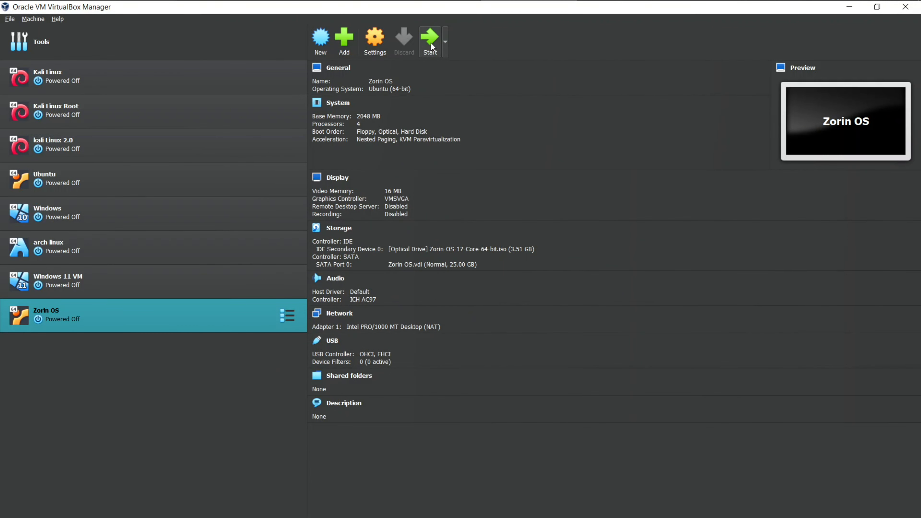
# - Start the Zorin OS virtual machine and boot it with the standard Try or Install Zorin OS option
pyautogui.click(445, 57)
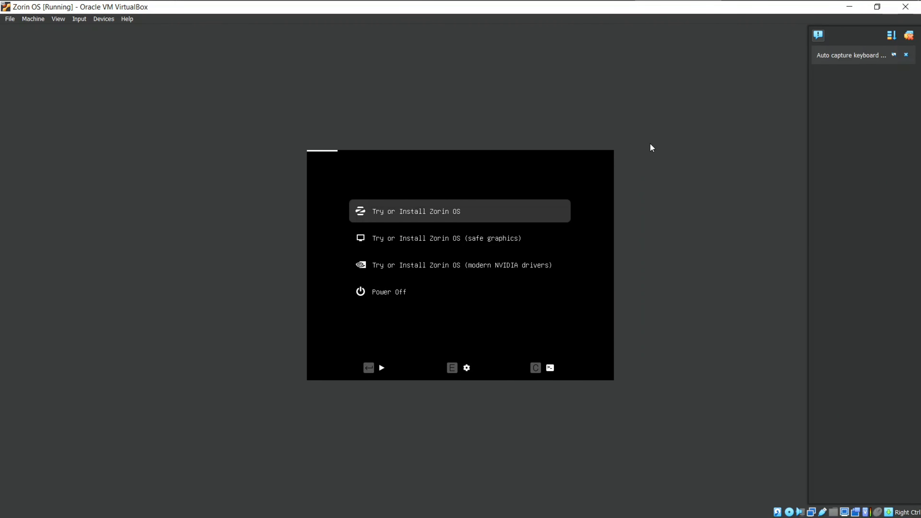
pyautogui.press('Down')
pyautogui.press('Up')
pyautogui.press('Return')
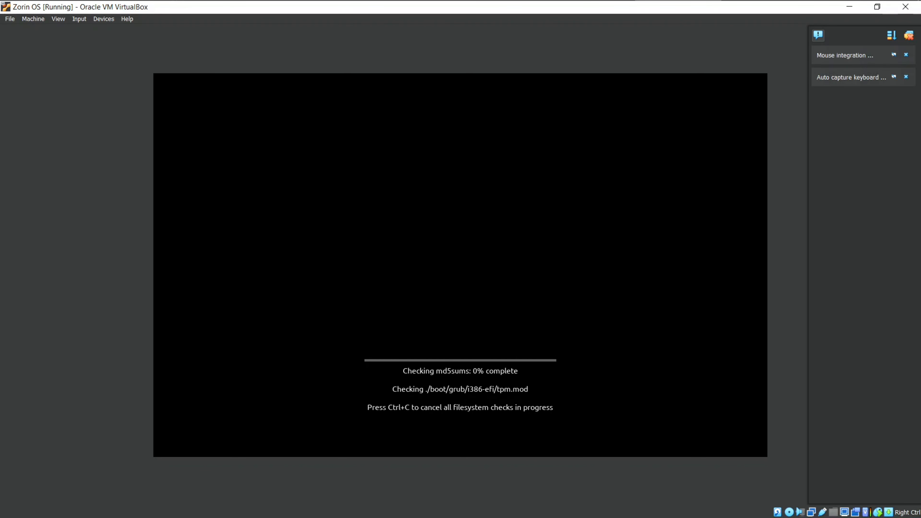
# - Cancel the filesystem checks during boot and clear the virtual machine's notifications
pyautogui.hotkey('ctrl', 'c')
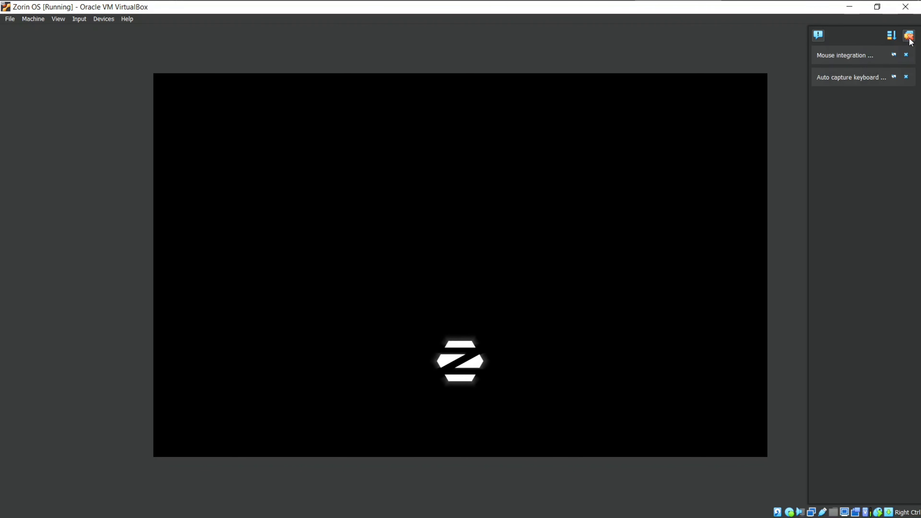
pyautogui.click(910, 36)
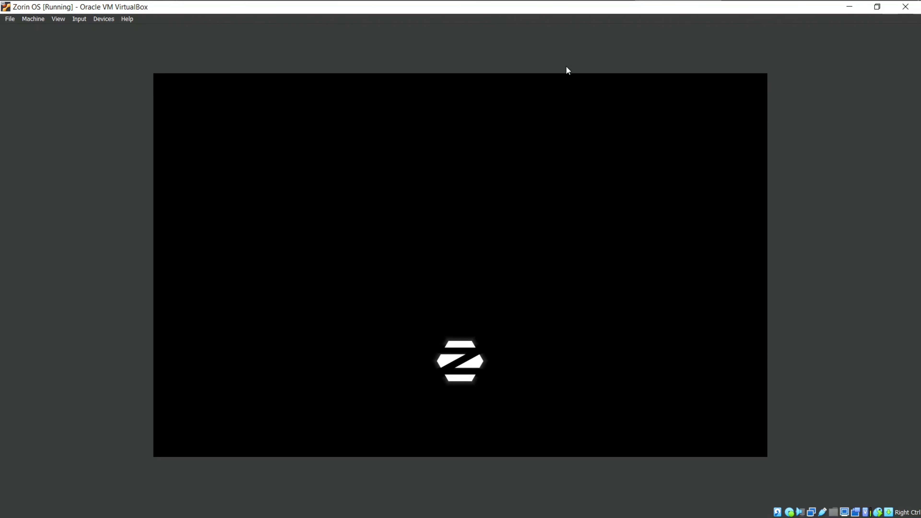
# - Browse the installer's language list, keep English, and choose to install Zorin OS
pyautogui.moveTo(600, 38)
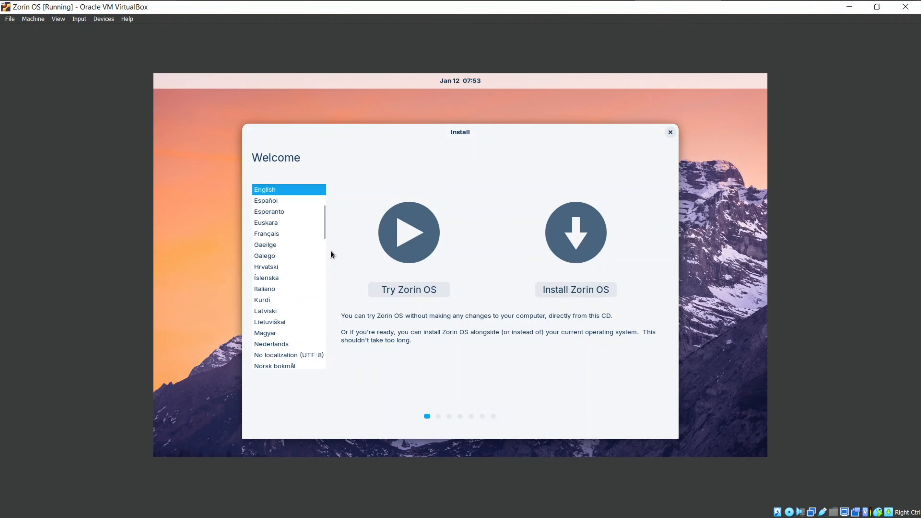
pyautogui.scroll(-2, 292, 240)
pyautogui.scroll(3, 292, 240)
pyautogui.scroll(-1, 293, 240)
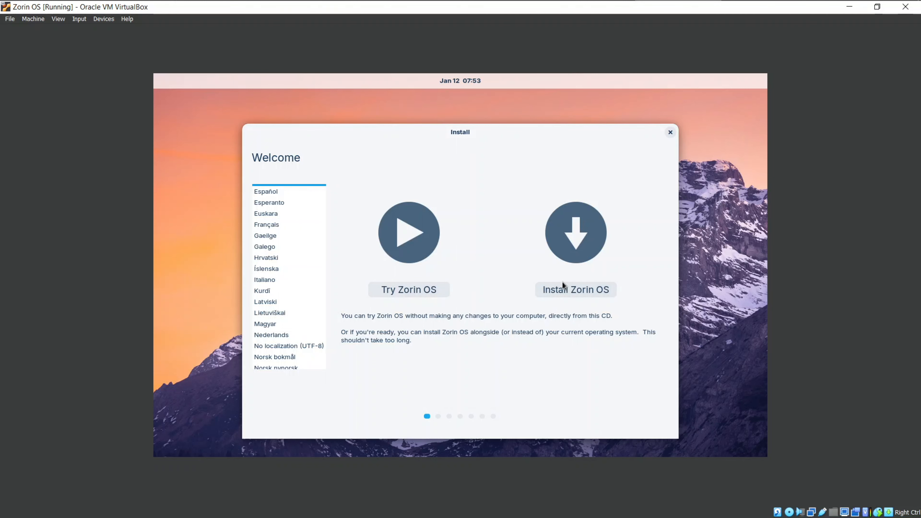
pyautogui.click(573, 290)
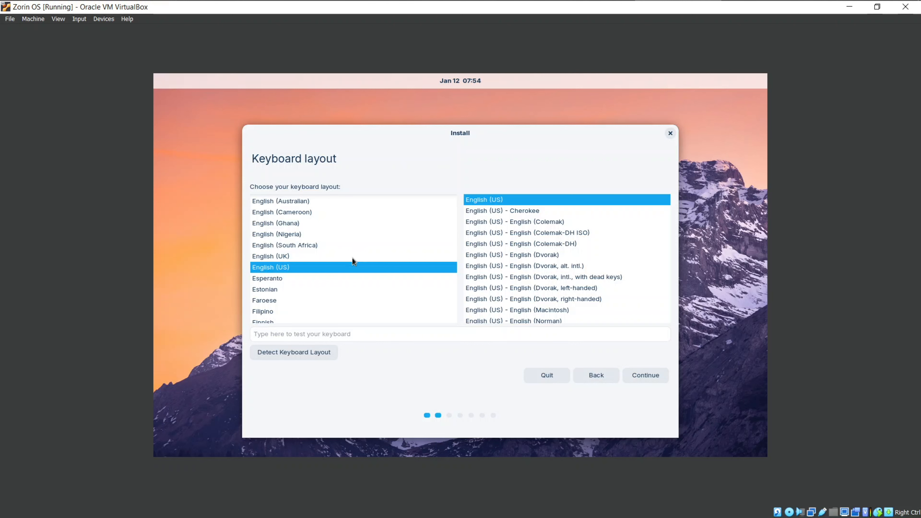
# - Test the keyboard with "cfhb" and accept the English (US) keyboard layout
pyautogui.scroll(-2, 351, 257)
pyautogui.click(330, 336)
pyautogui.write('cfhb')
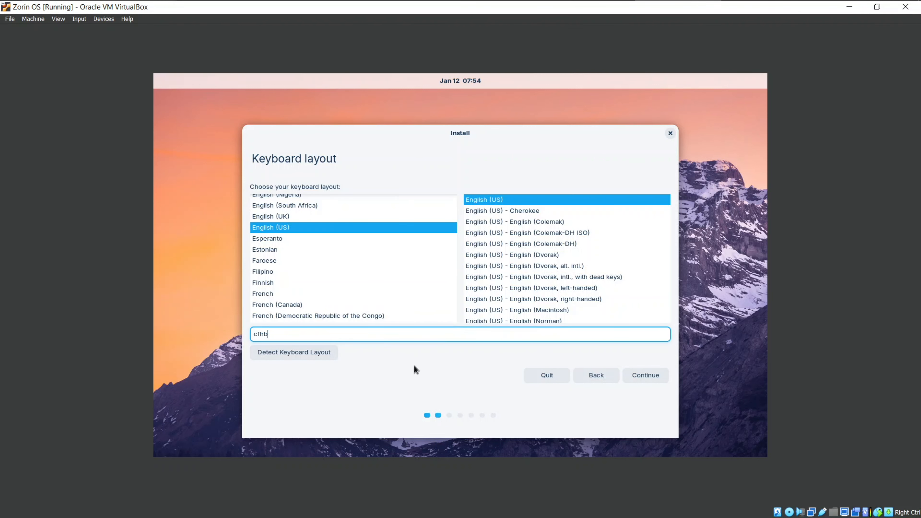
pyautogui.click(647, 377)
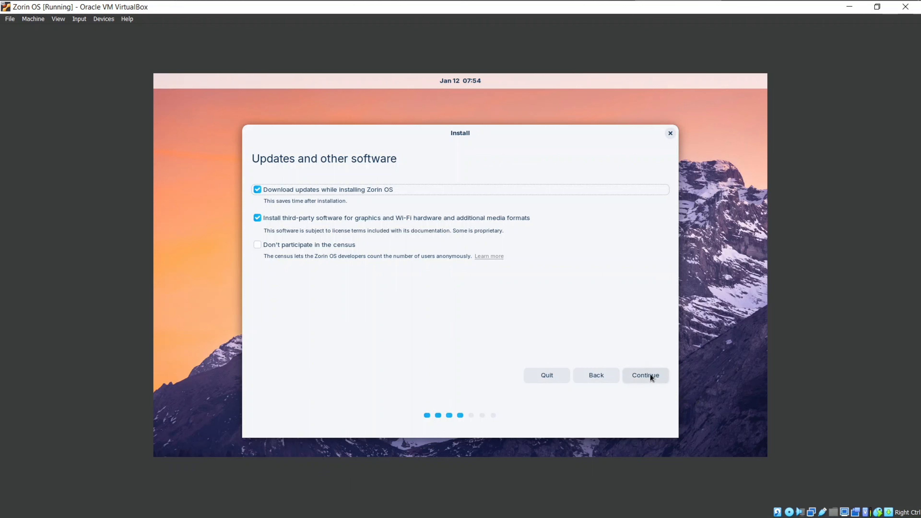
# - Accept the default update and third-party software options, and confirm installation with Erase disk and install Zorin OS
pyautogui.click(636, 373)
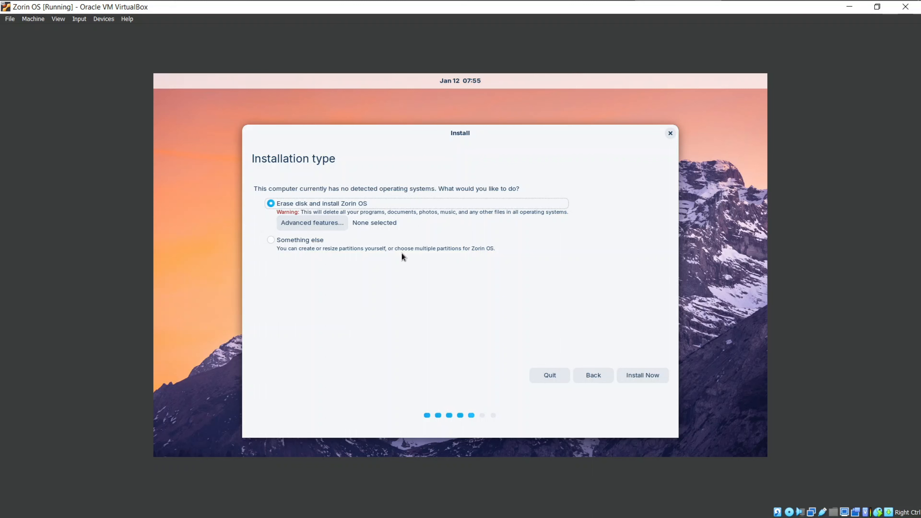
pyautogui.click(638, 370)
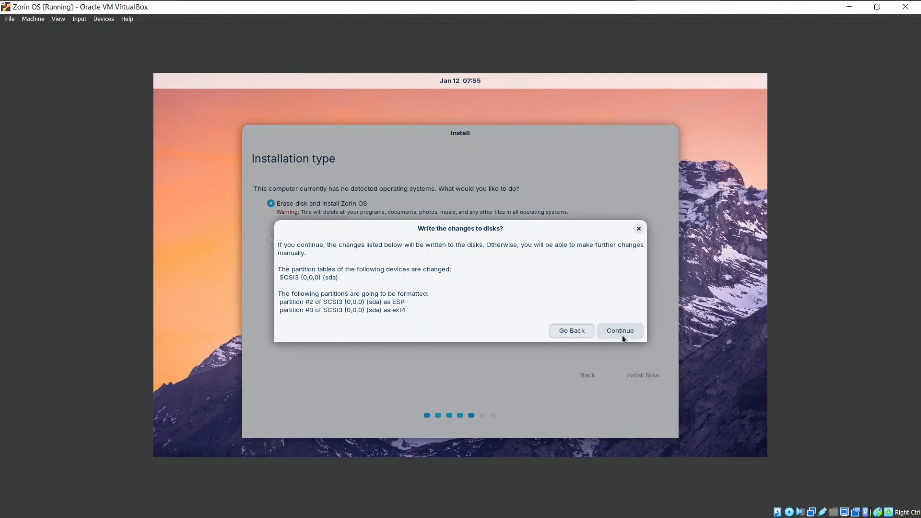
pyautogui.click(622, 333)
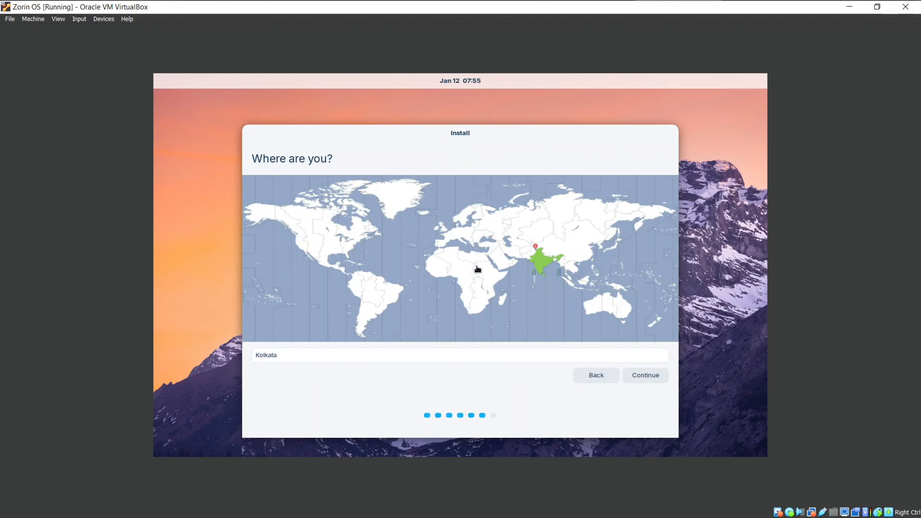
# - Set the location to India (Kolkata) on the time zone map and continue
pyautogui.click(536, 264)
pyautogui.click(657, 374)
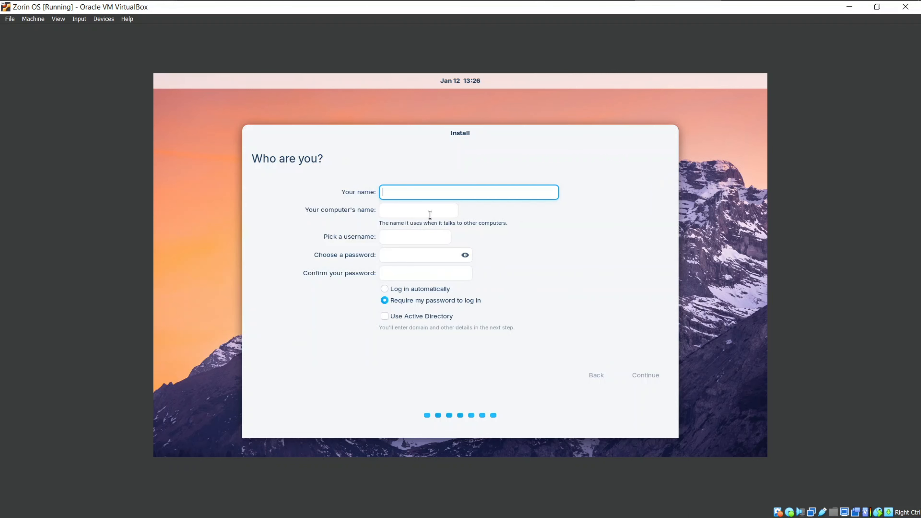
# - Create the user account "intruder", enter and confirm its password, keep password-required login, and continue the installation
pyautogui.write('intruder')
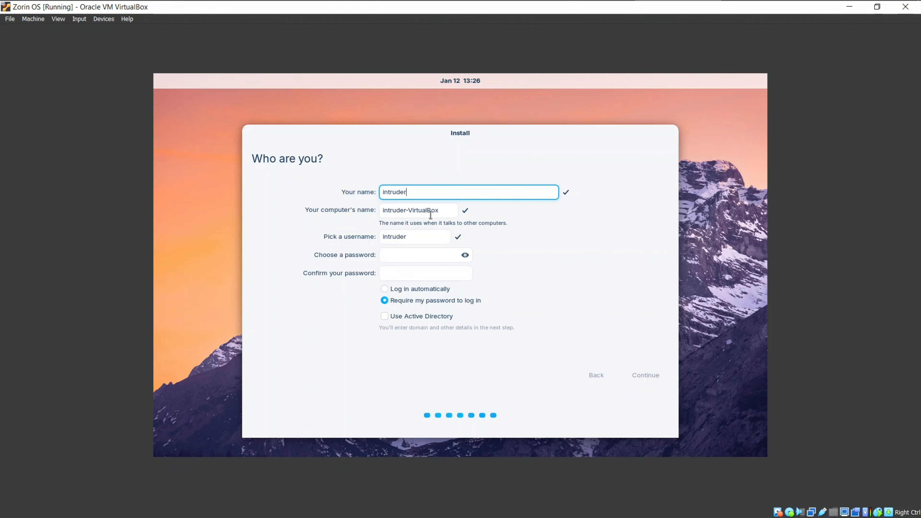
pyautogui.click(404, 253)
pyautogui.write('●●●●●●●●')
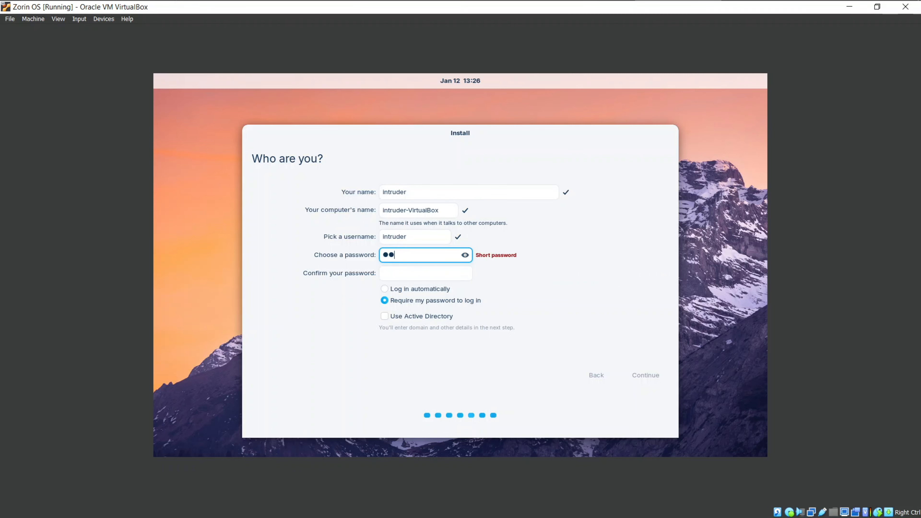
pyautogui.click(413, 273)
pyautogui.write('●●●●●●●●')
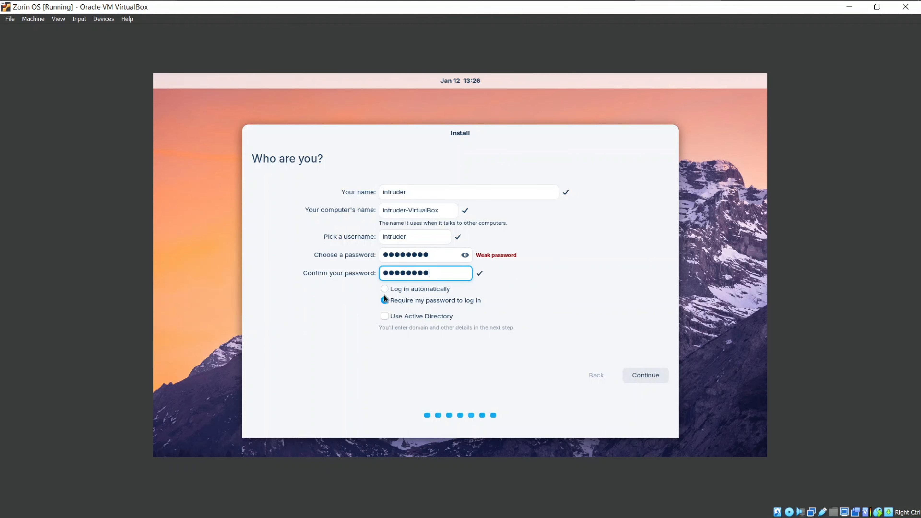
pyautogui.click(645, 375)
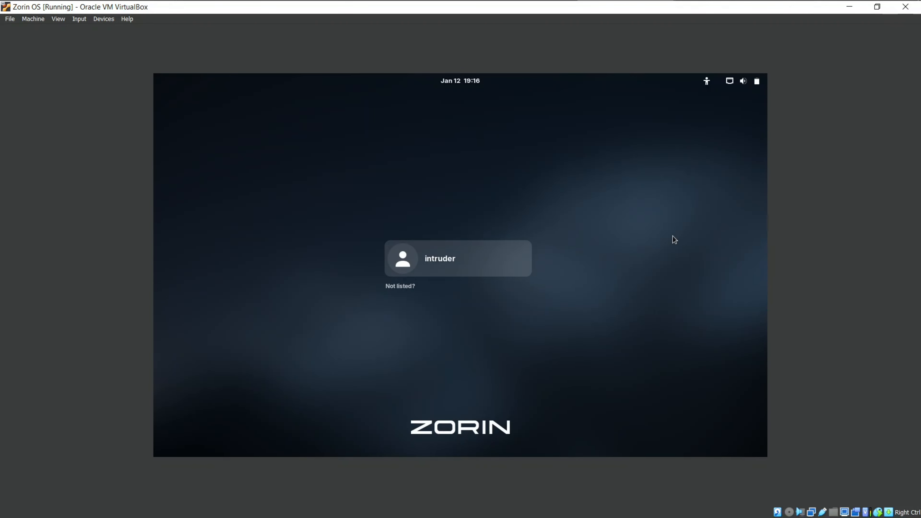
# - Log in to the installed Zorin OS as "intruder" with the account password and decline the welcome tour
pyautogui.press('Return')
pyautogui.write('********')
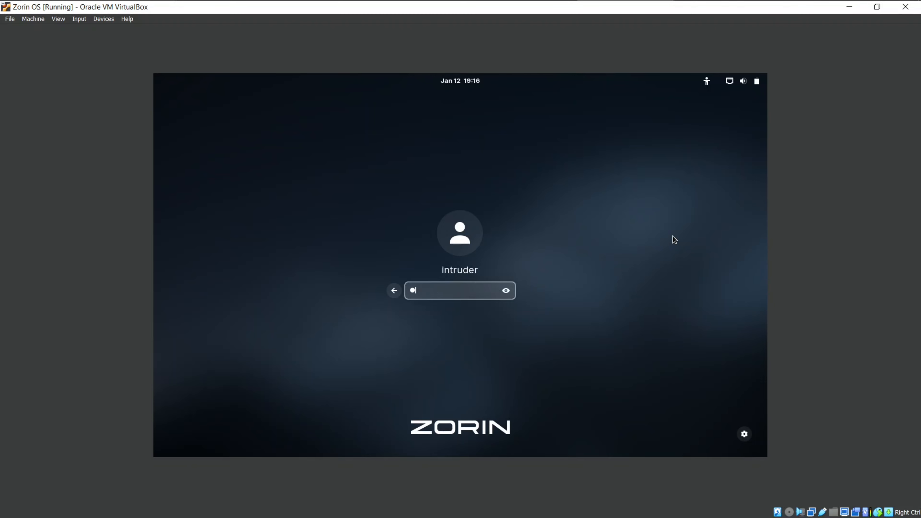
pyautogui.press('Return')
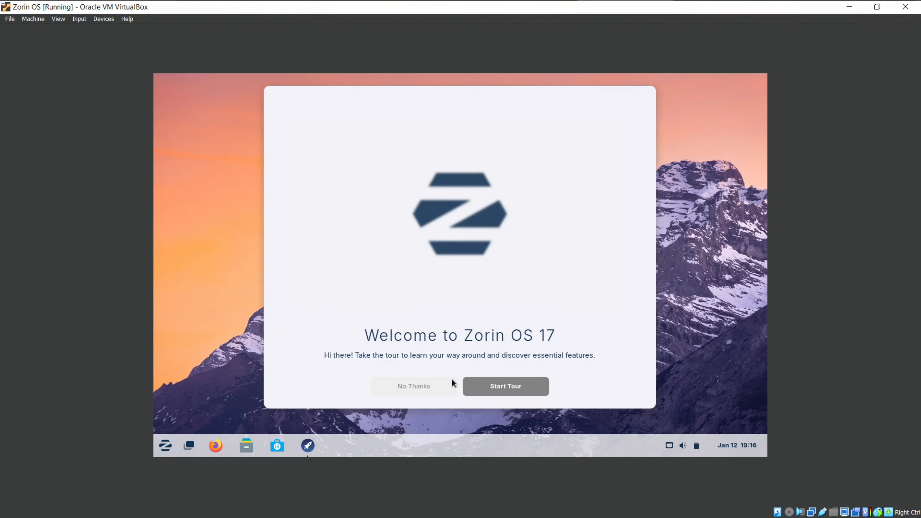
pyautogui.click(413, 387)
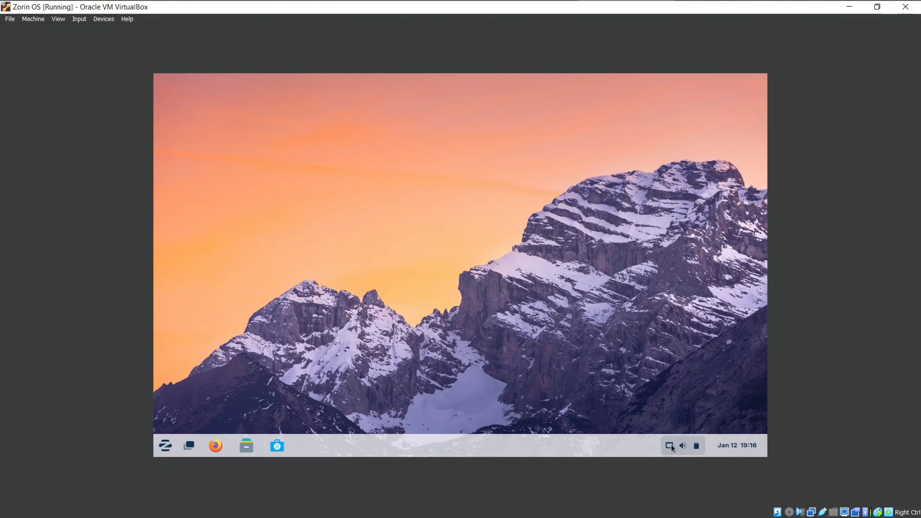
# - Look over the Zorin application launcher, close it, and view the second workspace in the desktop overview
pyautogui.click(163, 447)
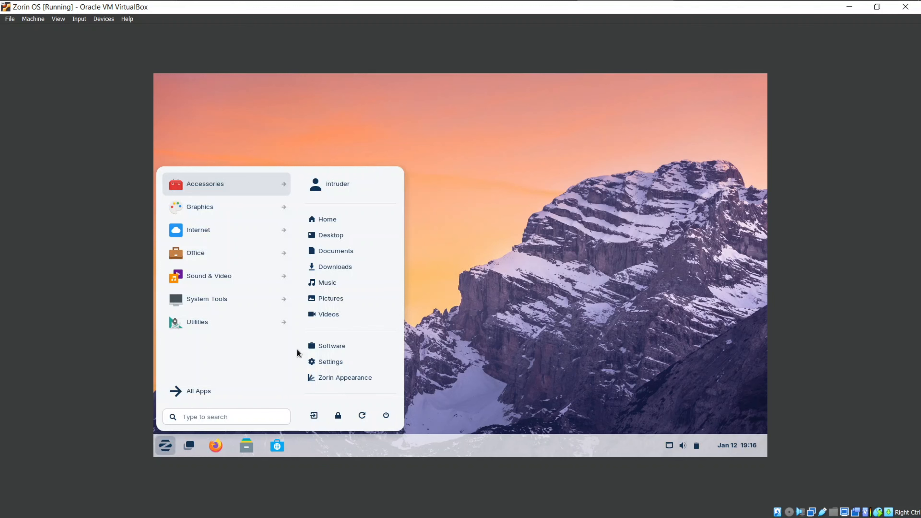
pyautogui.click(432, 262)
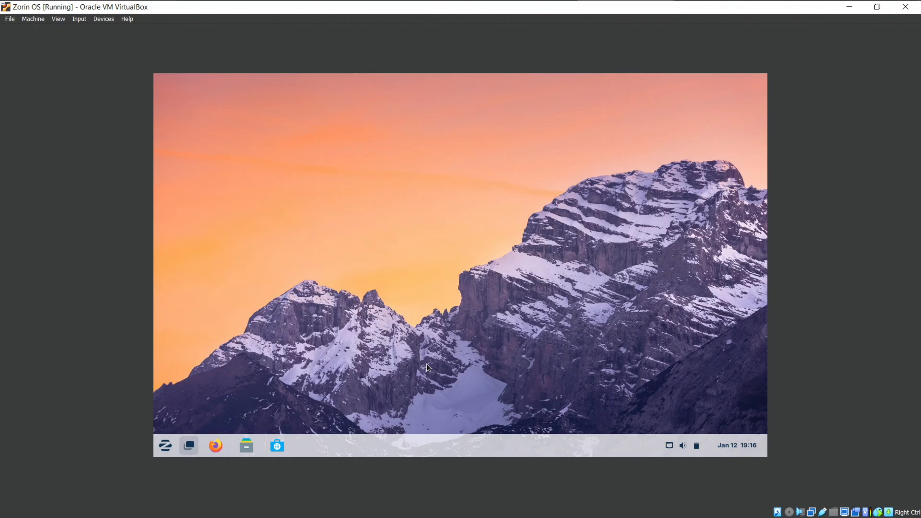
pyautogui.press('super')
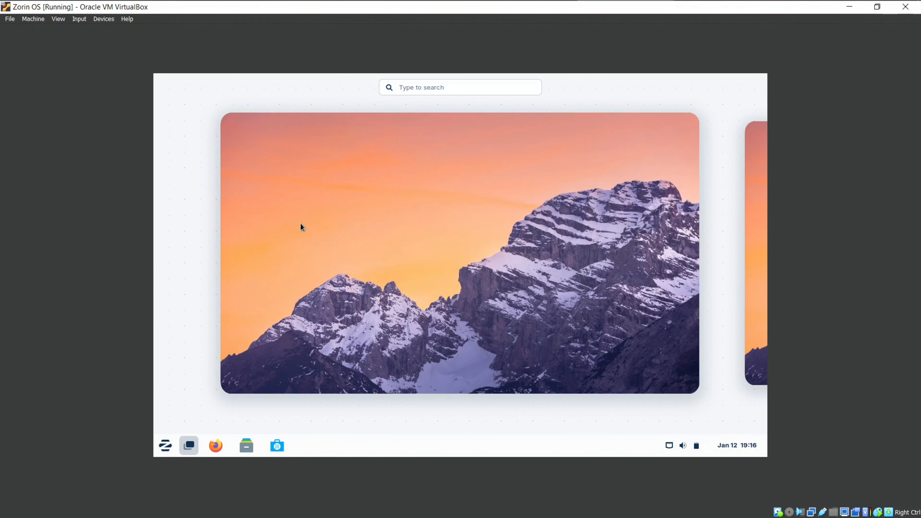
pyautogui.click(757, 241)
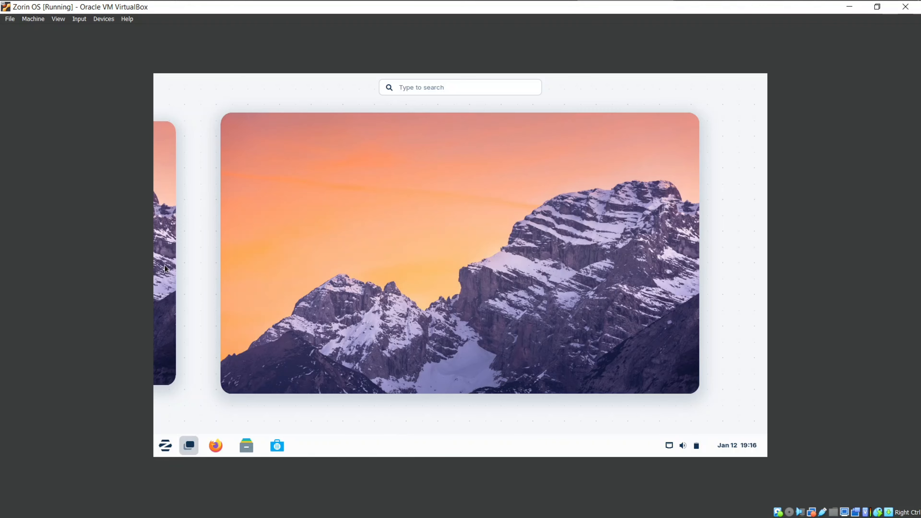